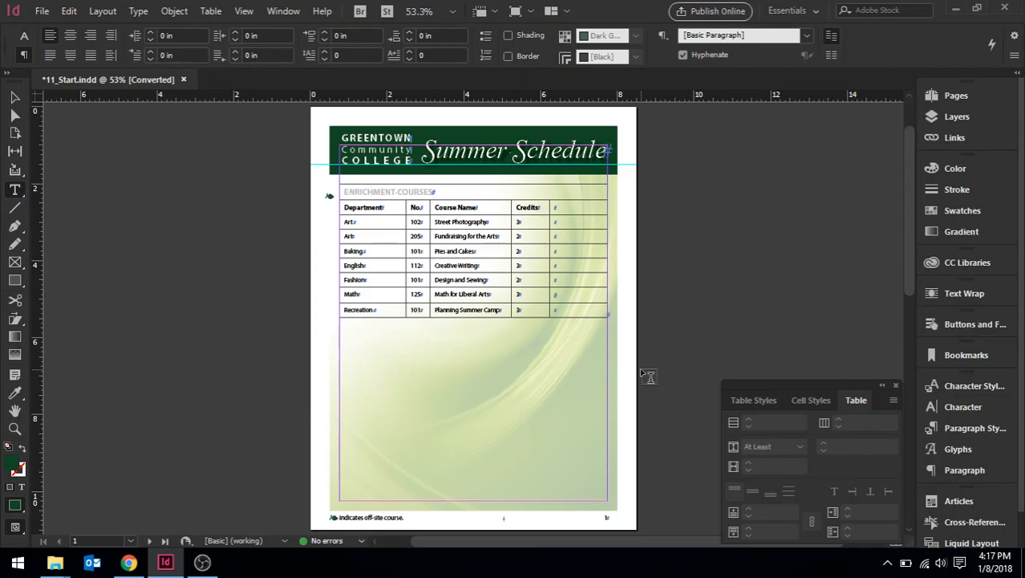
Step: Open the table setup options for the Enrichment Courses table
left_click(443, 191)
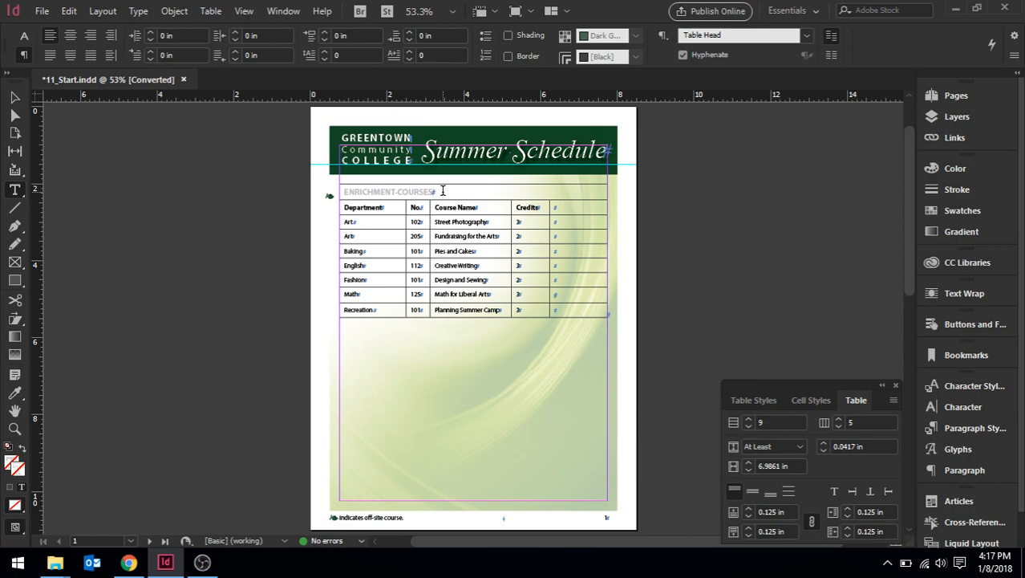
key("ctrl+=")
key("ctrl+=")
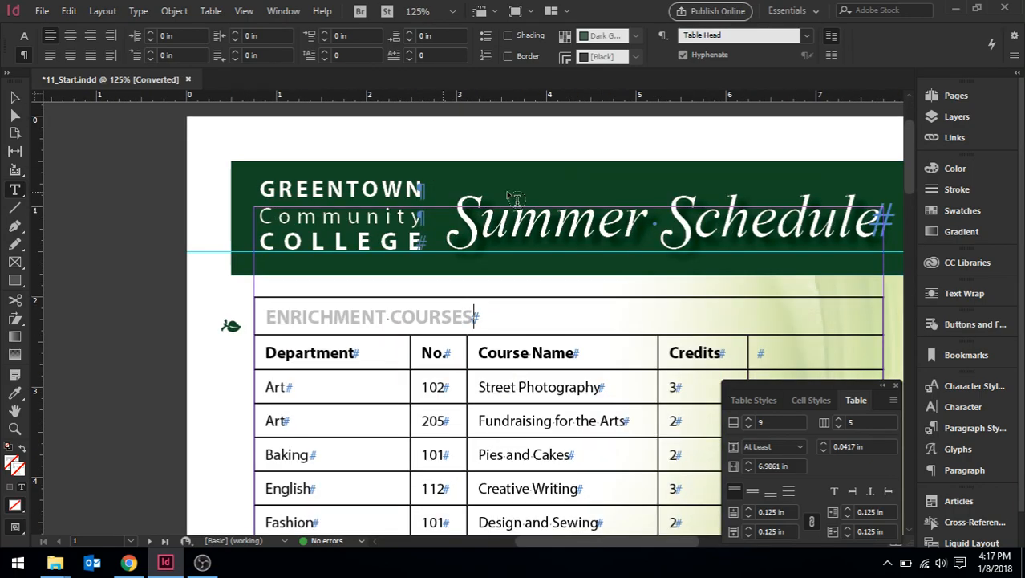
key("ctrl+=")
left_click_drag(918, 198, 916, 186)
left_click_drag(632, 540, 657, 540)
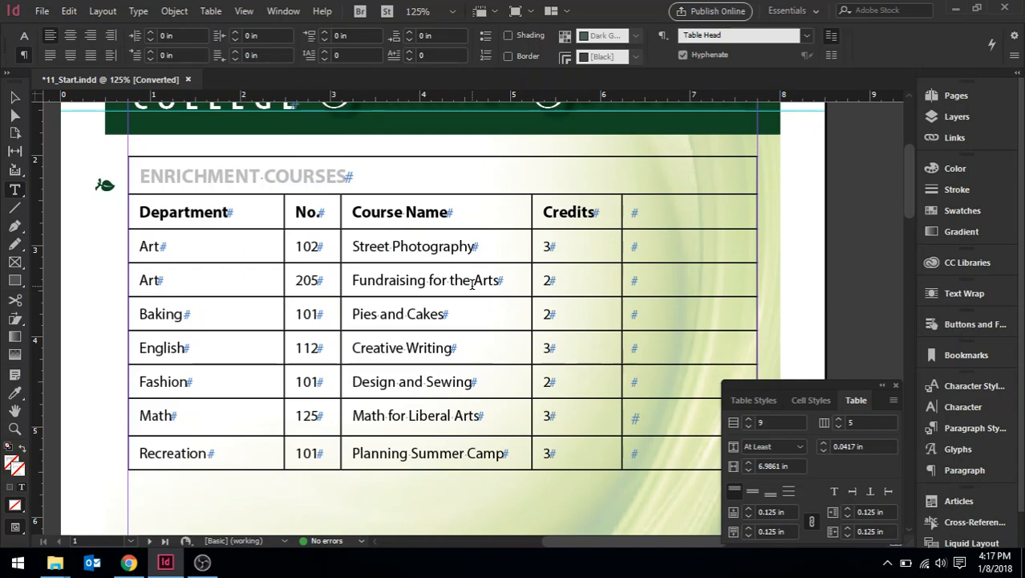
left_click(210, 11)
mouse_move(275, 85)
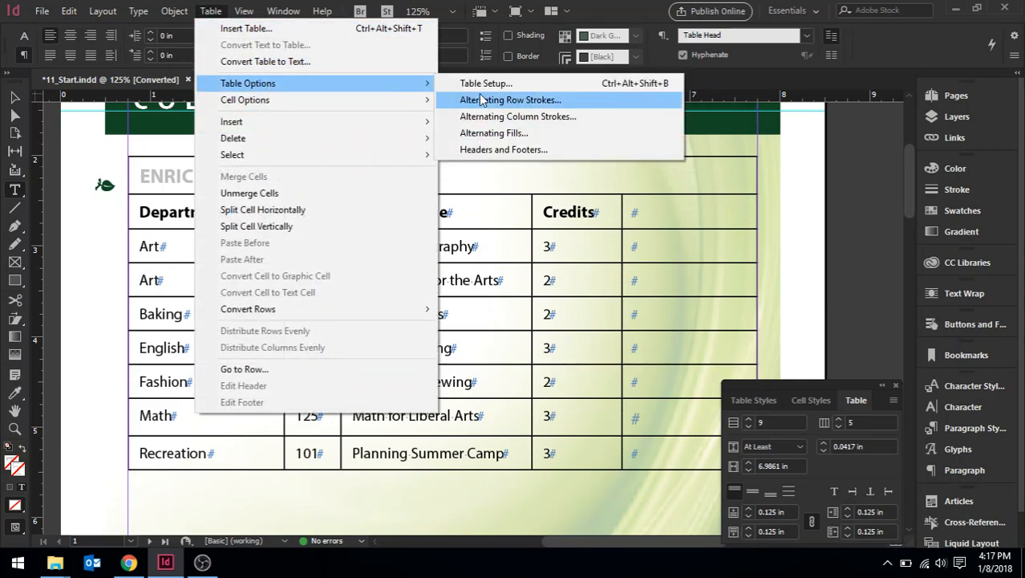
left_click(502, 84)
left_click_drag(516, 95, 629, 80)
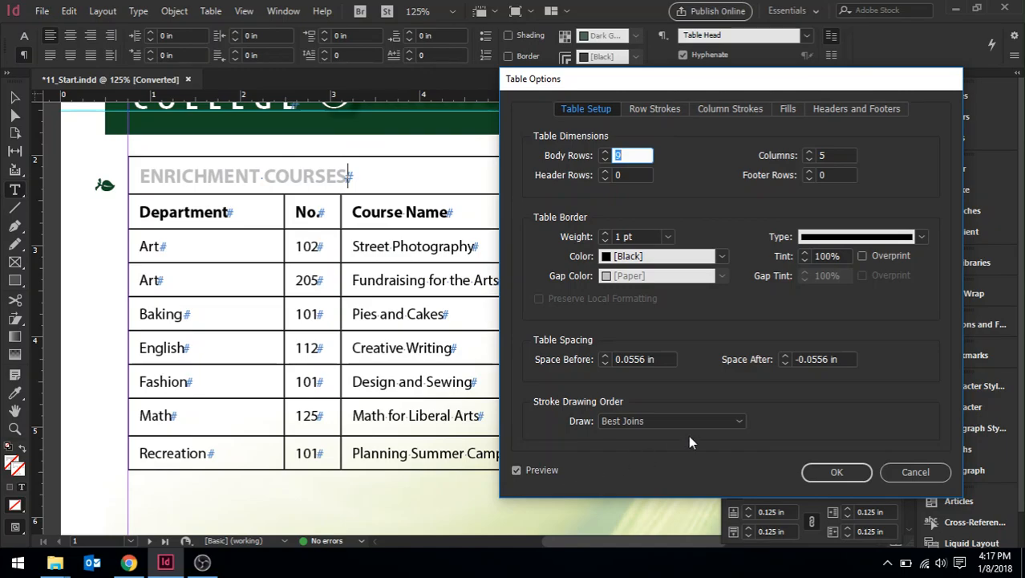
Step: Look through the setup, row stroke, column stroke, fill, and header and footer settings of the table options
left_click(789, 109)
left_click(585, 111)
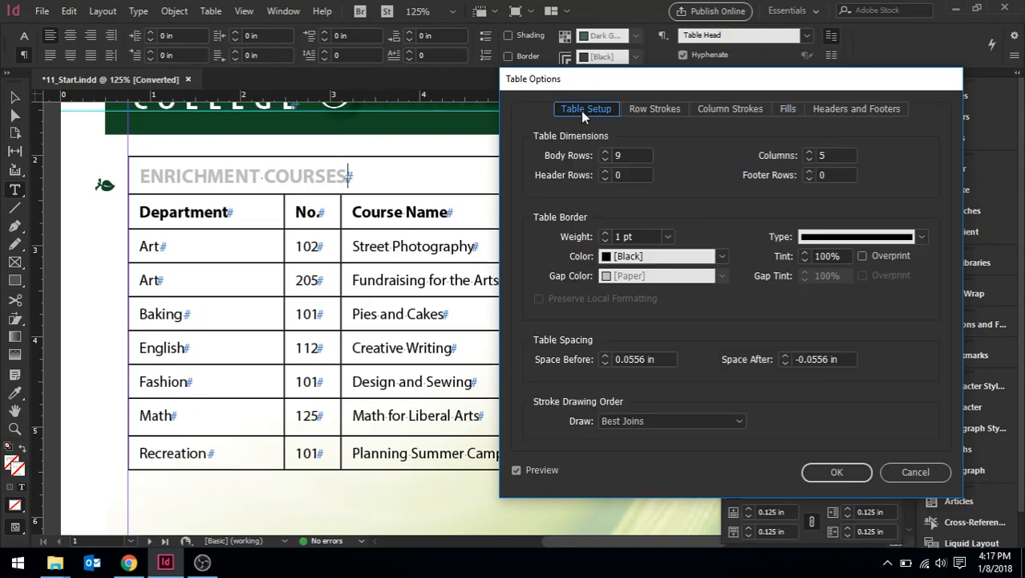
left_click(651, 109)
left_click(717, 109)
left_click(791, 111)
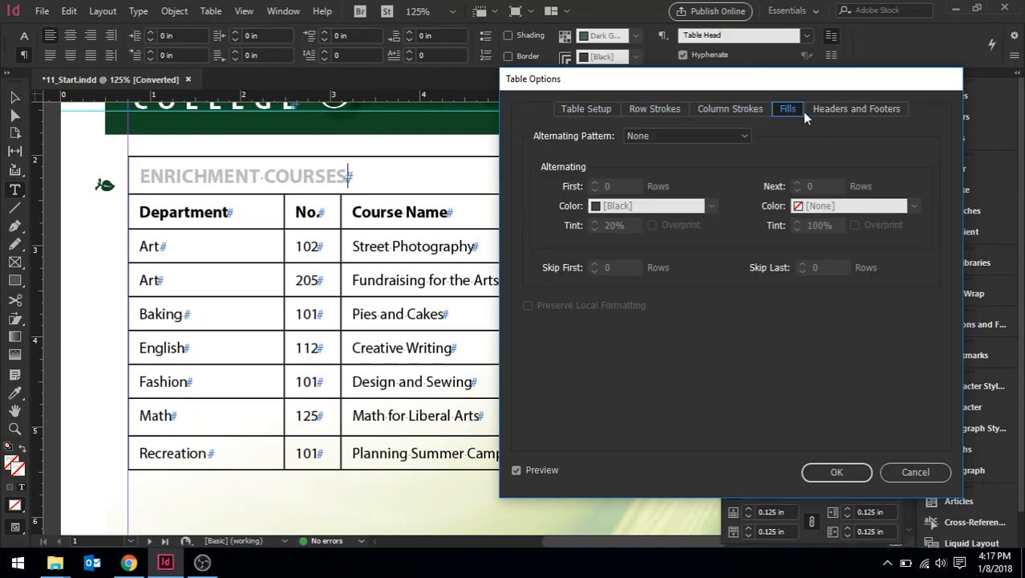
left_click(839, 111)
Step: Set the table's alternating fill pattern to Every Other Row
left_click(790, 113)
left_click(661, 135)
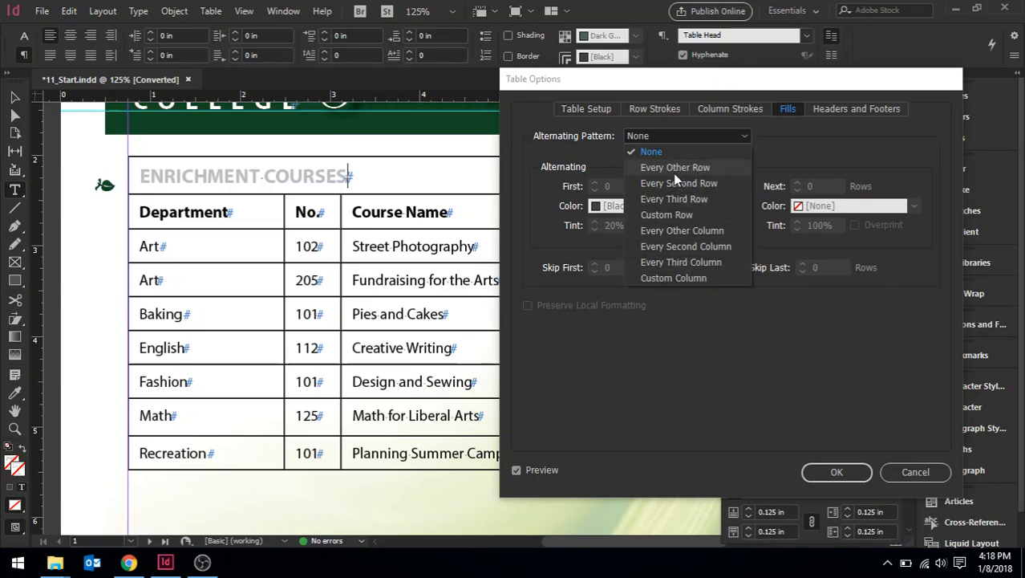
left_click(677, 168)
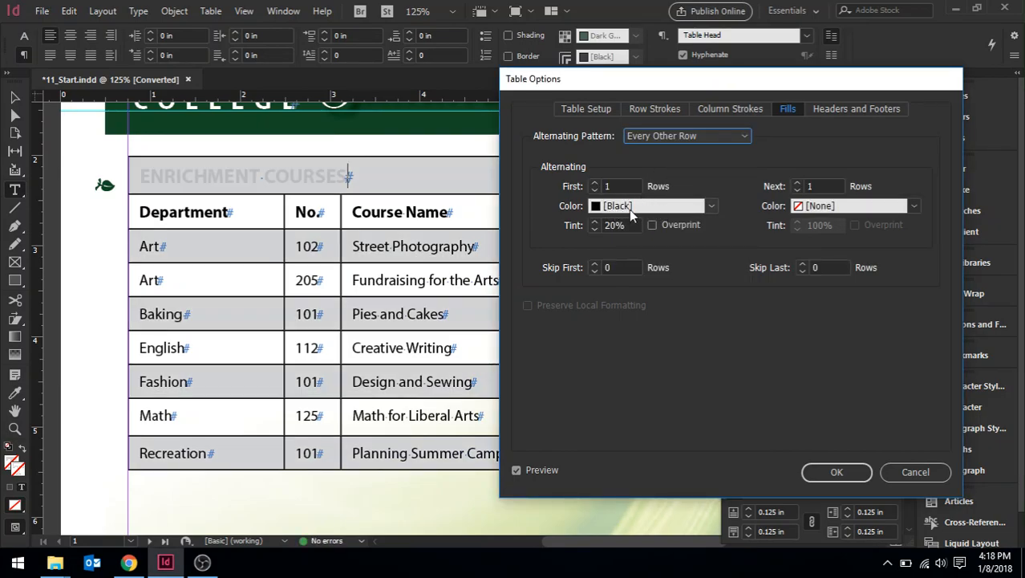
Step: Try the Every Second Row and Every Third Row fill patterns and return to Every Other Row
left_click(672, 133)
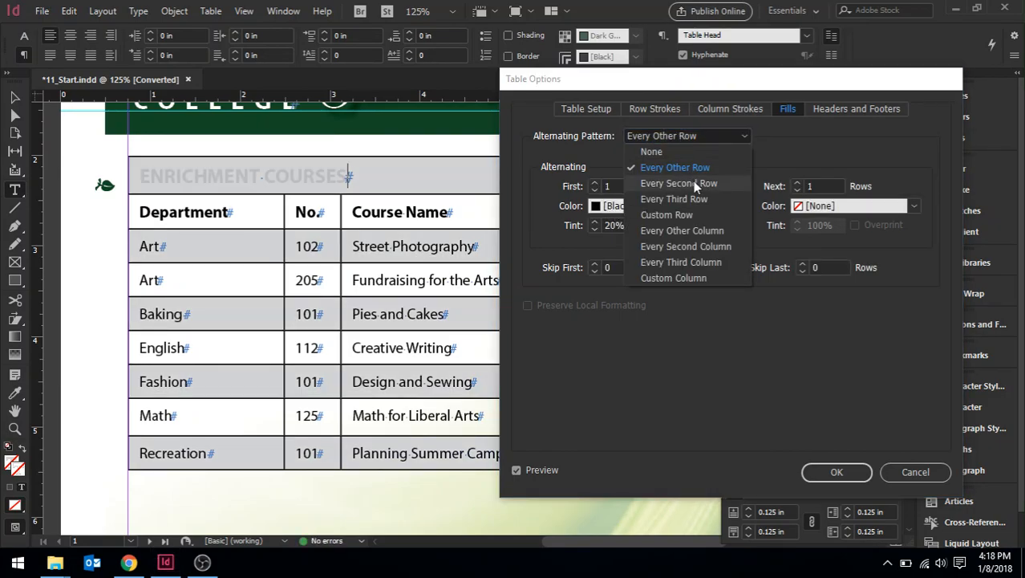
left_click(694, 183)
left_click(711, 132)
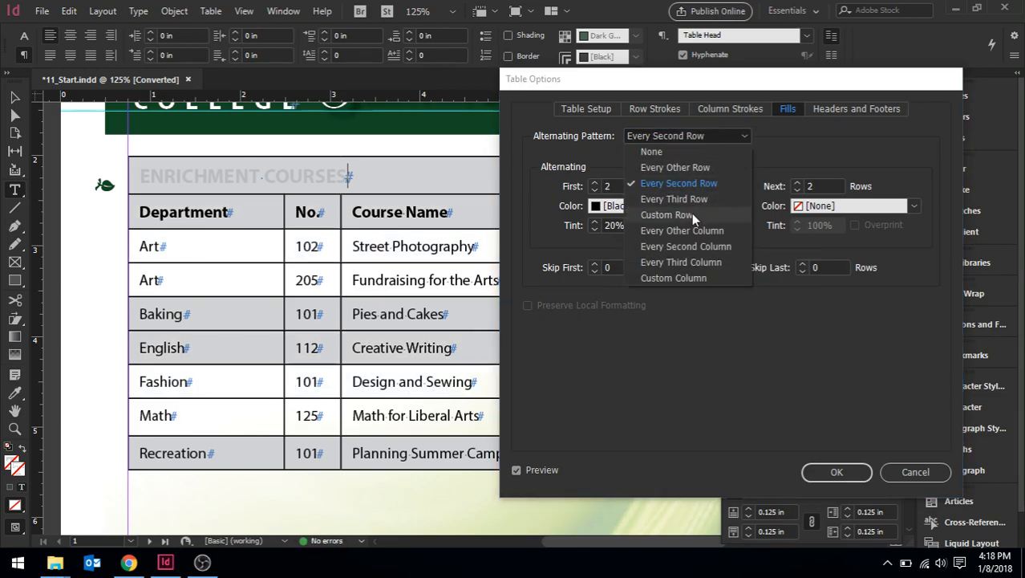
left_click(691, 200)
left_click(681, 139)
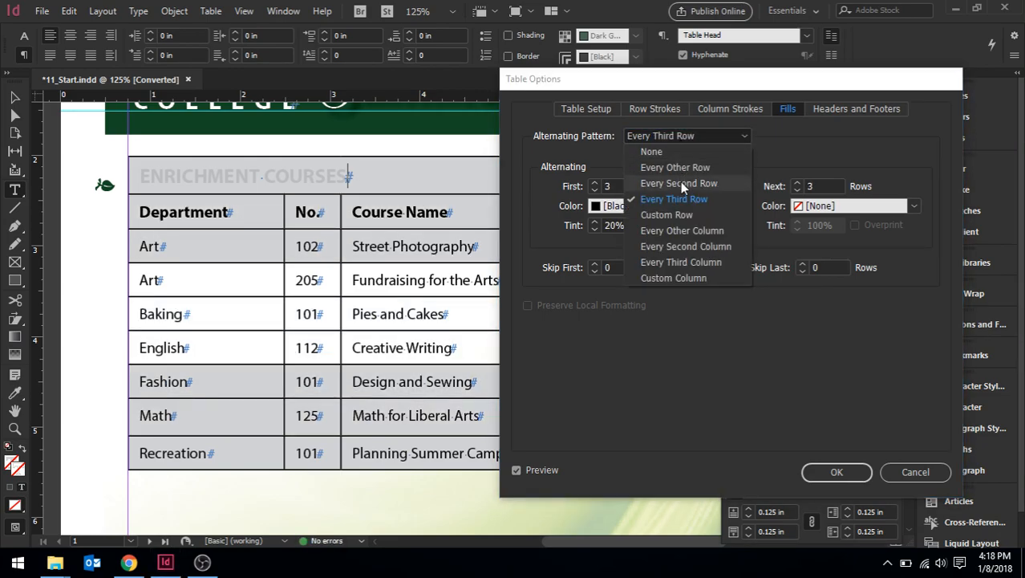
left_click(681, 168)
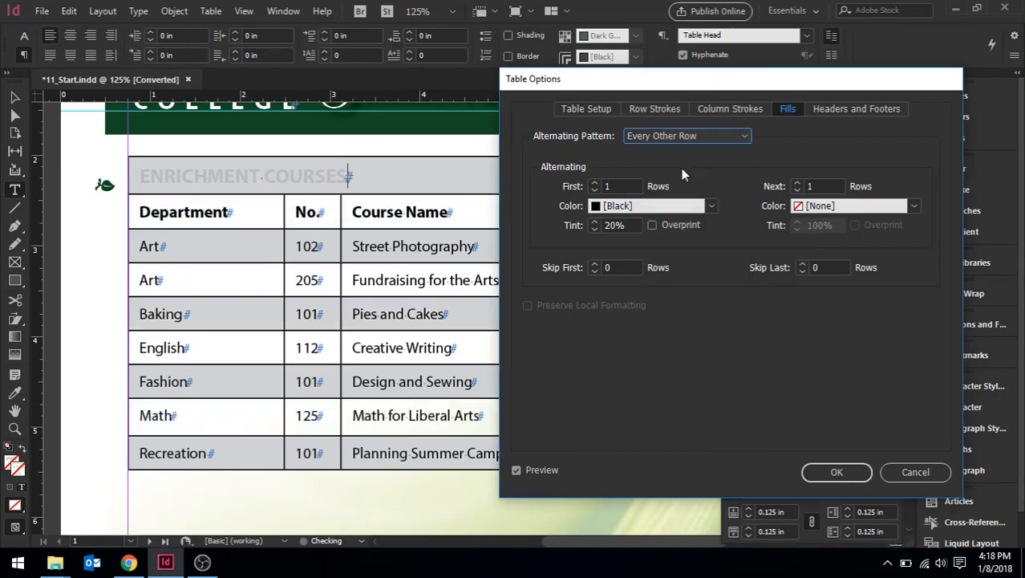
Step: Try Dark Green at a 42% tint as the second alternating row color
left_click(824, 213)
left_click(817, 288)
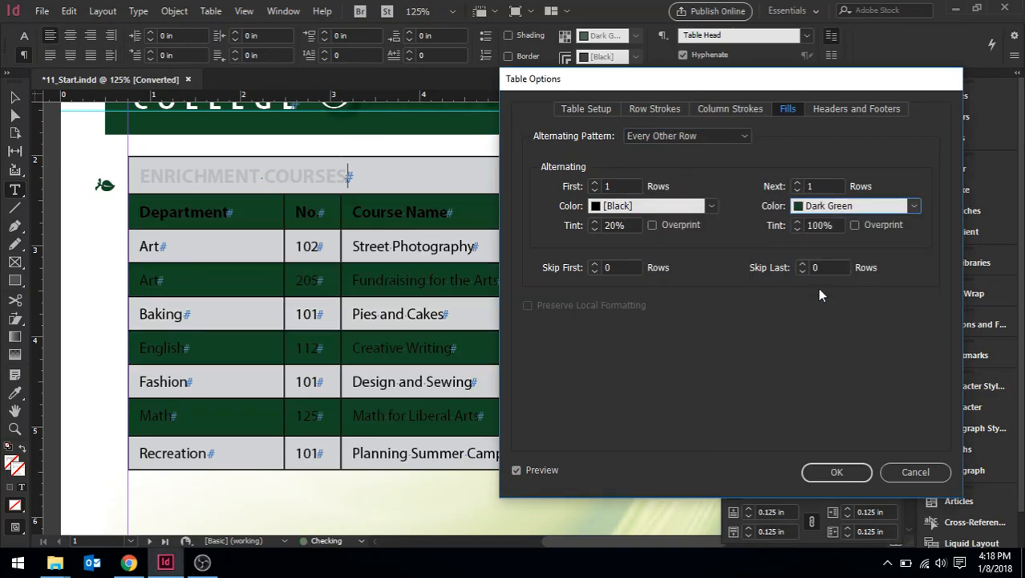
left_click(796, 229)
left_click(796, 228)
left_click(796, 229)
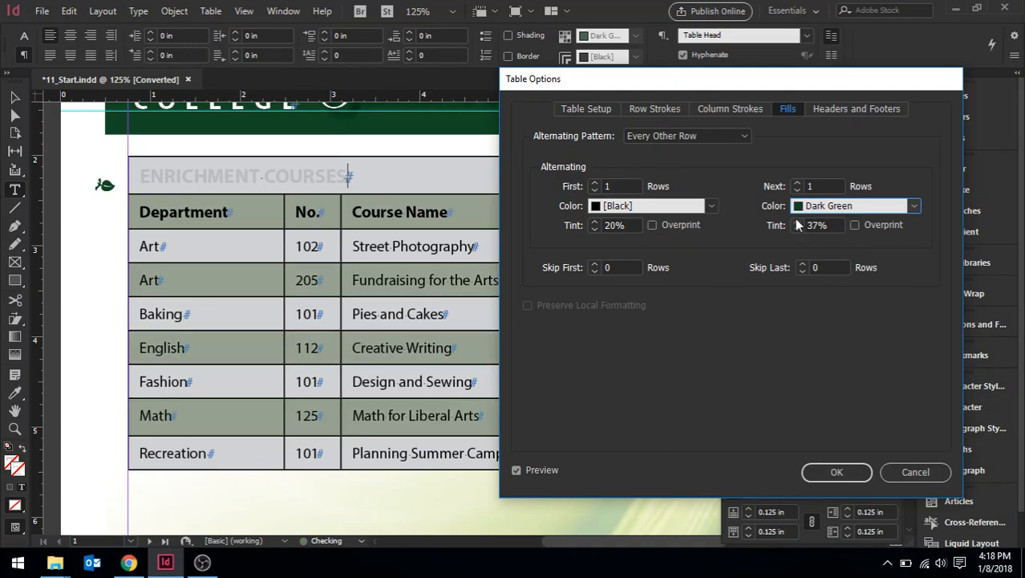
left_click(797, 222)
left_click(797, 222)
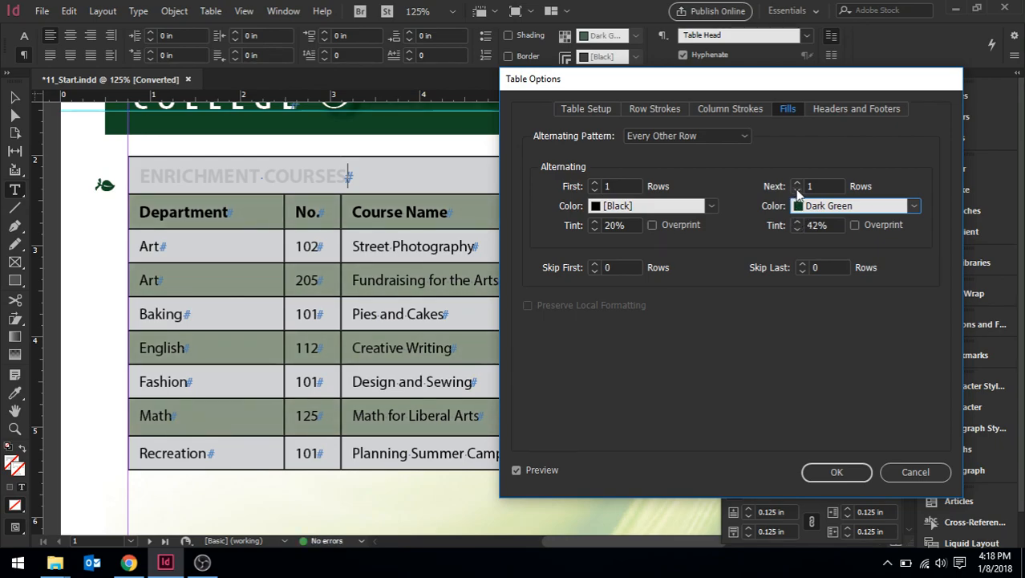
Step: Set the second alternating row color to [None] and apply the table options
left_click(851, 205)
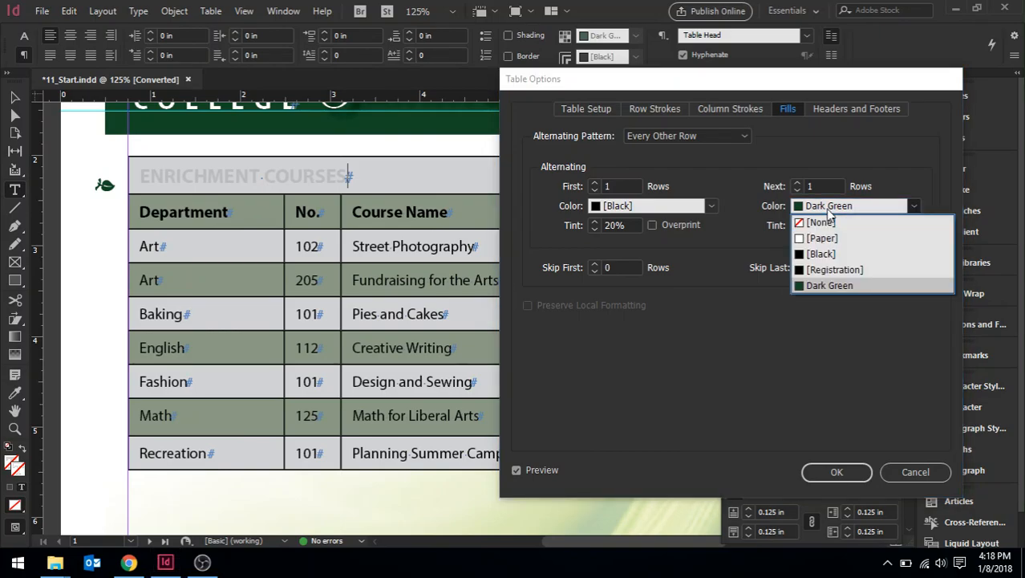
left_click(827, 223)
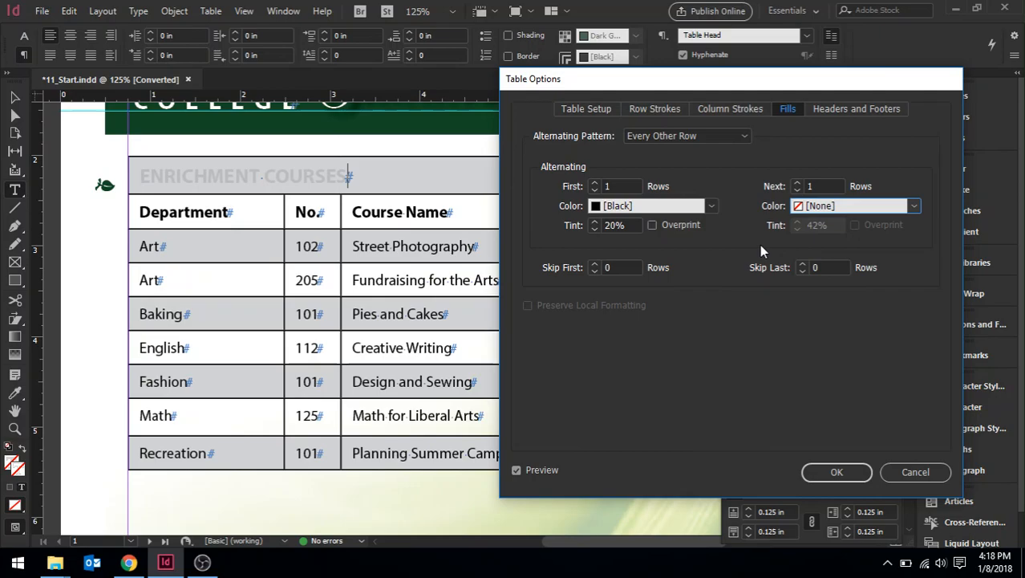
left_click(828, 473)
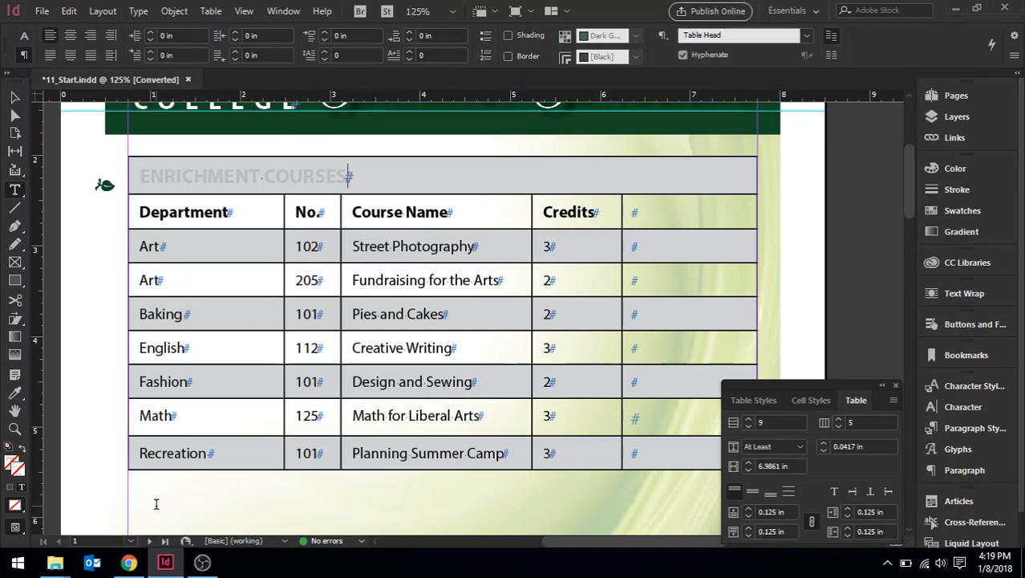
Step: Try to fill the ENRICHMENT COURSES heading row with the Dark Green swatch
left_click(124, 175)
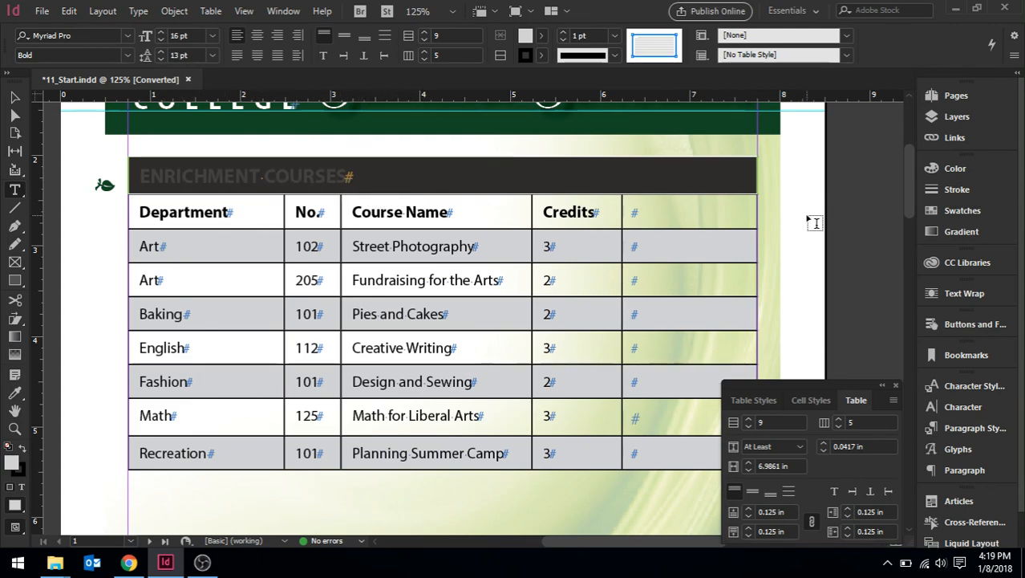
left_click(976, 211)
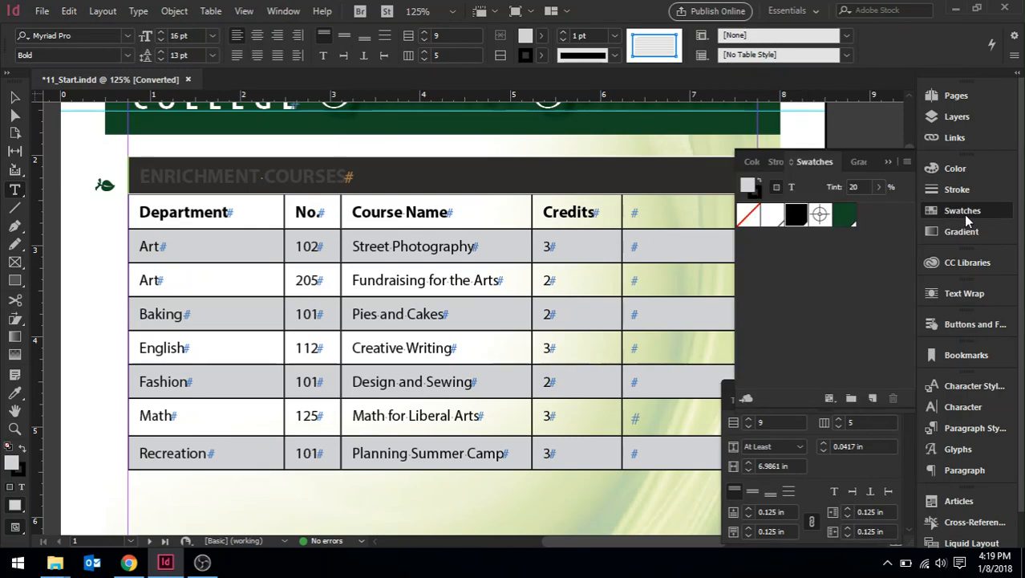
left_click(284, 9)
mouse_move(440, 125)
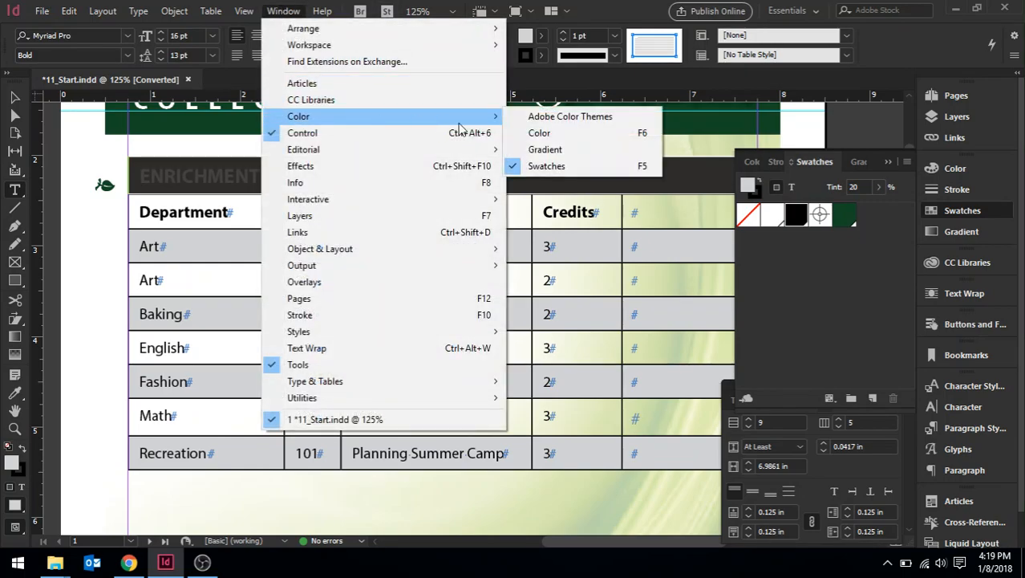
left_click(966, 210)
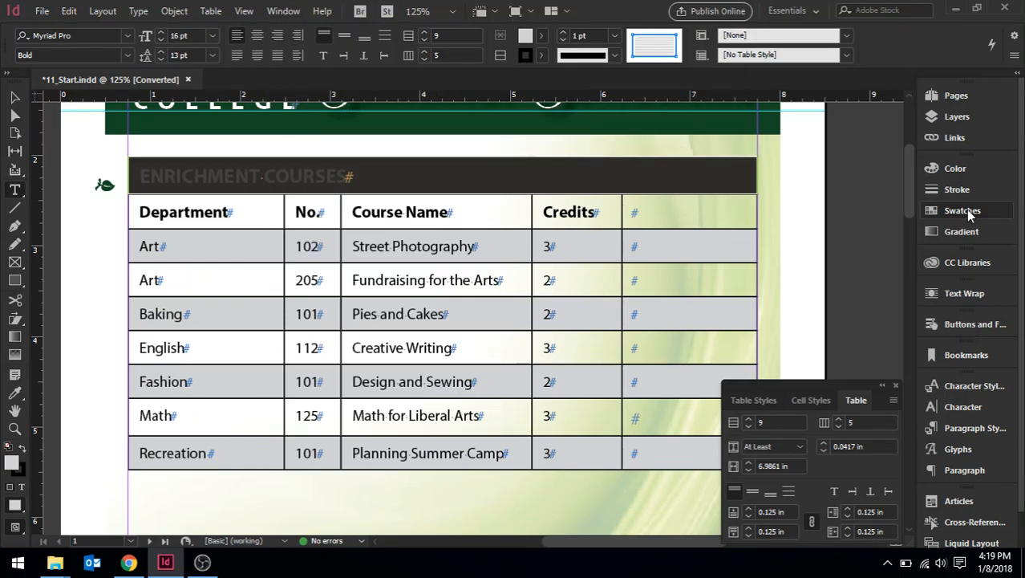
left_click(963, 207)
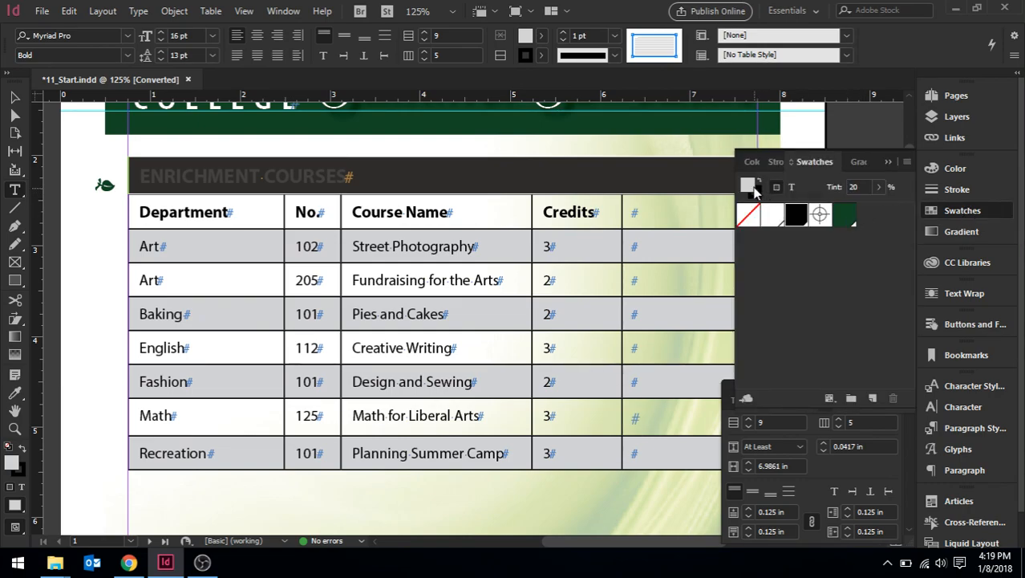
left_click(846, 215)
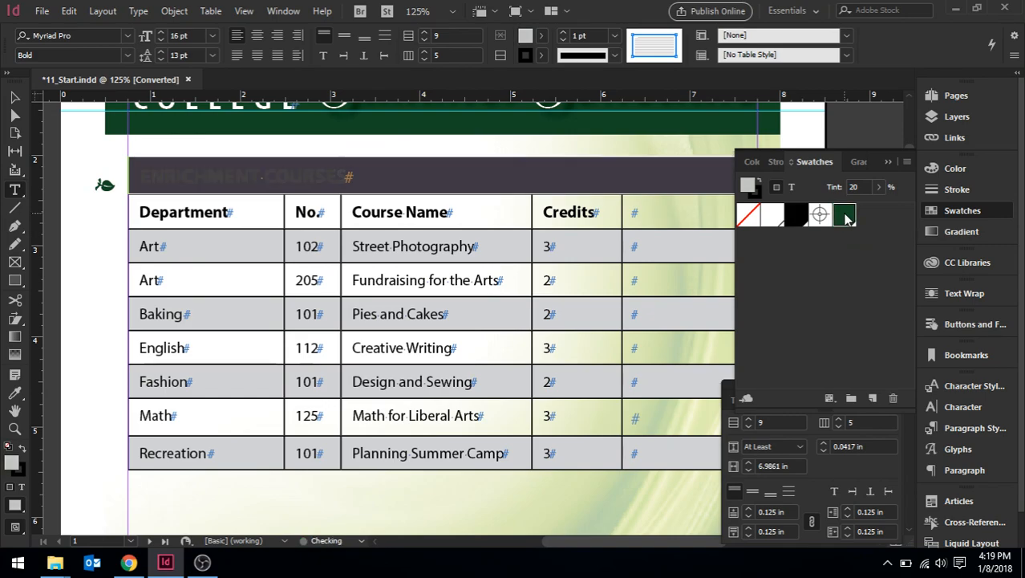
left_click(810, 135)
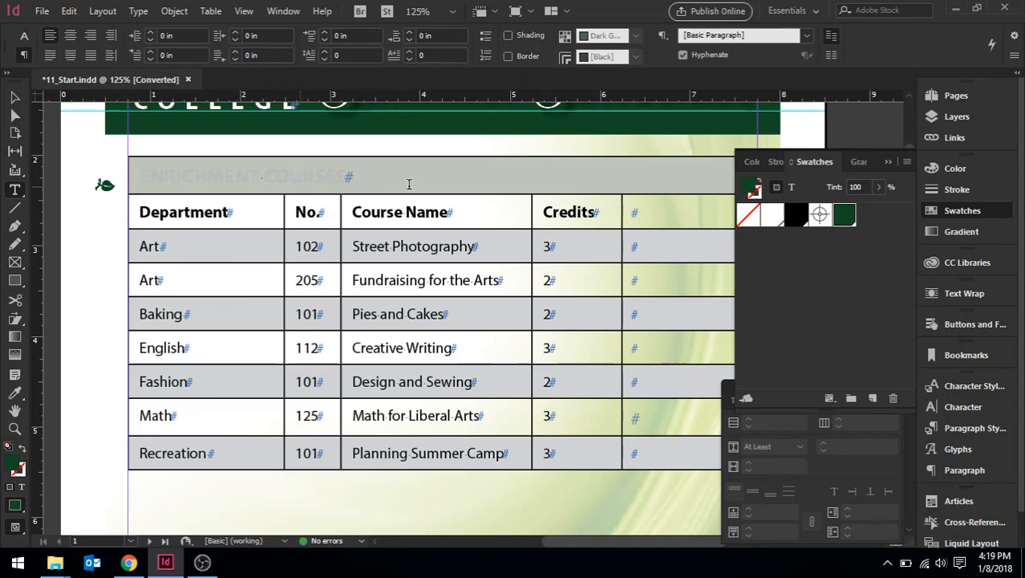
Step: Fill the ENRICHMENT COURSES heading row with the Dark Green swatch at 100% tint
left_click(372, 157)
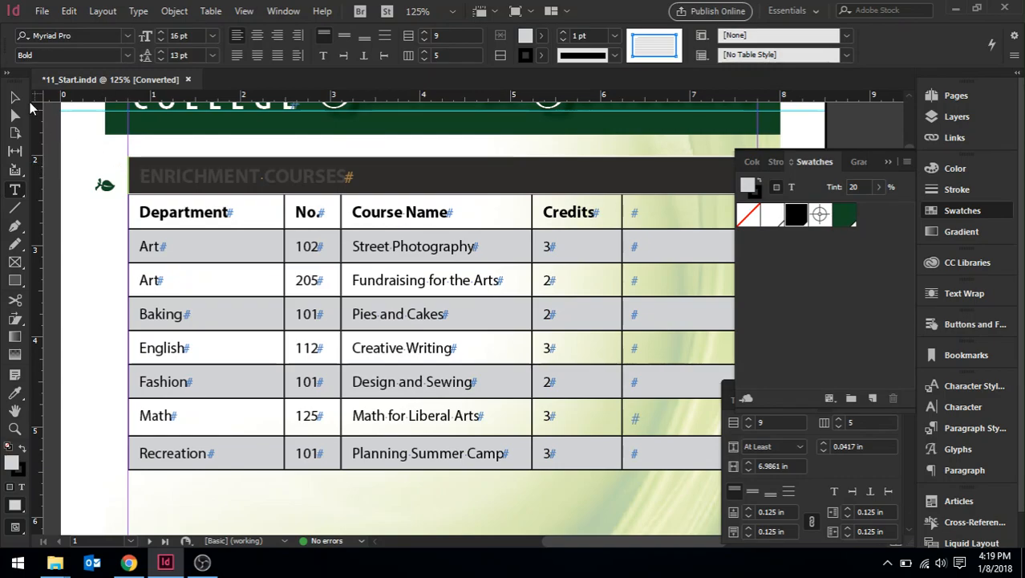
key("Escape")
double_click(179, 179)
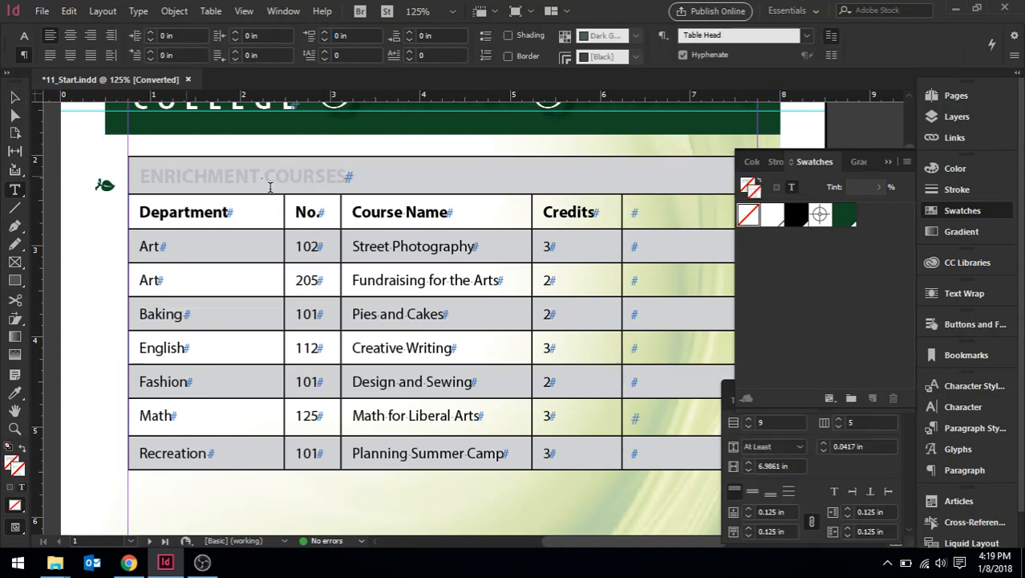
left_click(361, 172)
left_click_drag(140, 176, 665, 187)
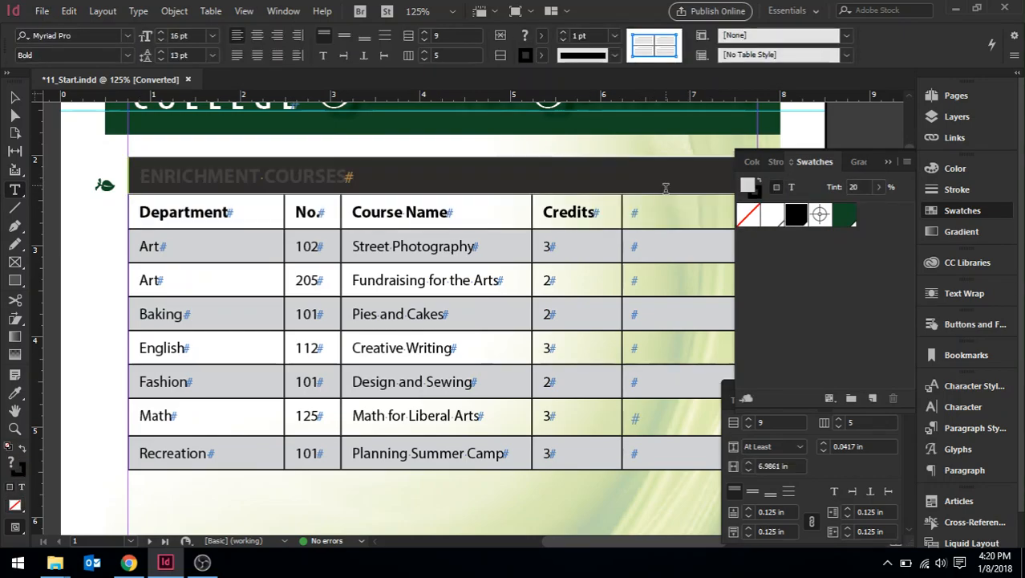
left_click(846, 218)
left_click(848, 218)
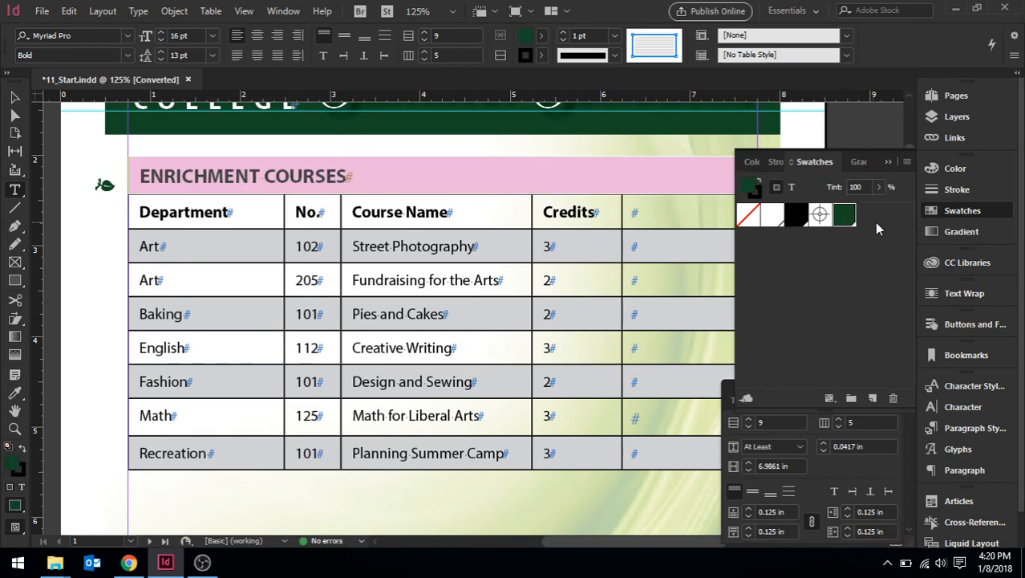
left_click(816, 134)
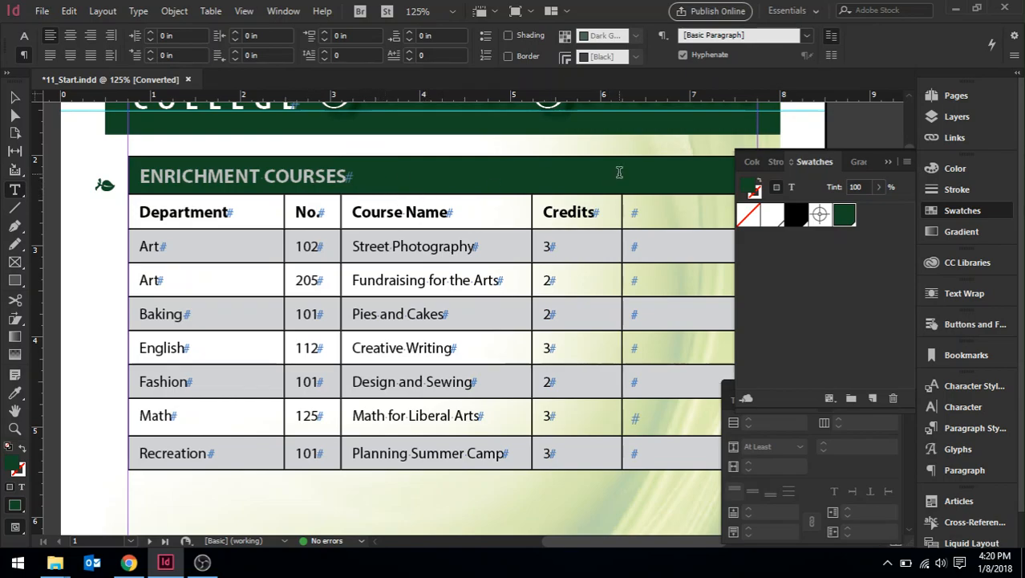
left_click(888, 162)
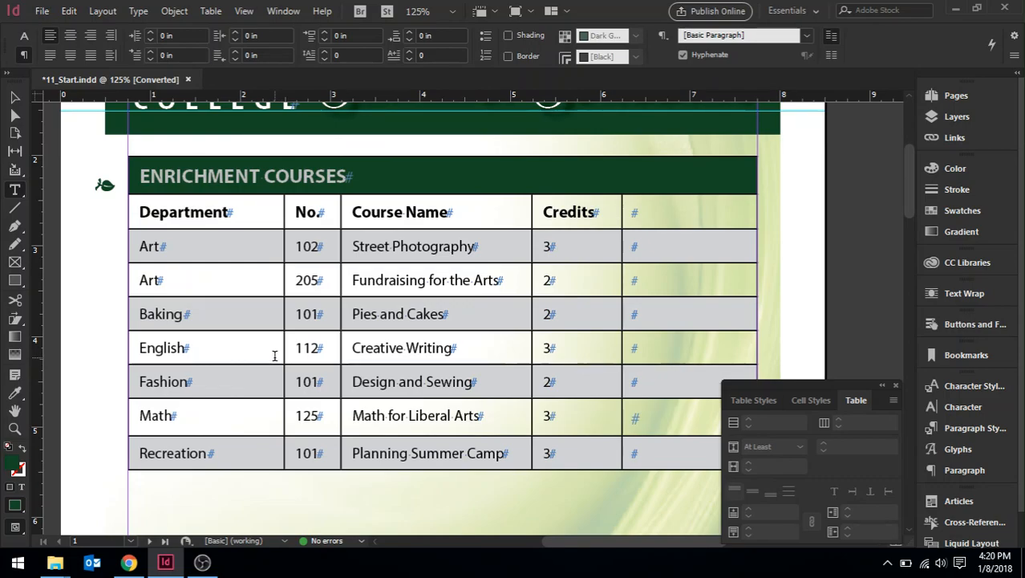
Step: Set the stroke weight of the whole table's outer border and inner horizontal lines to 0 pt, excluding the inner vertical lines
left_click(142, 176)
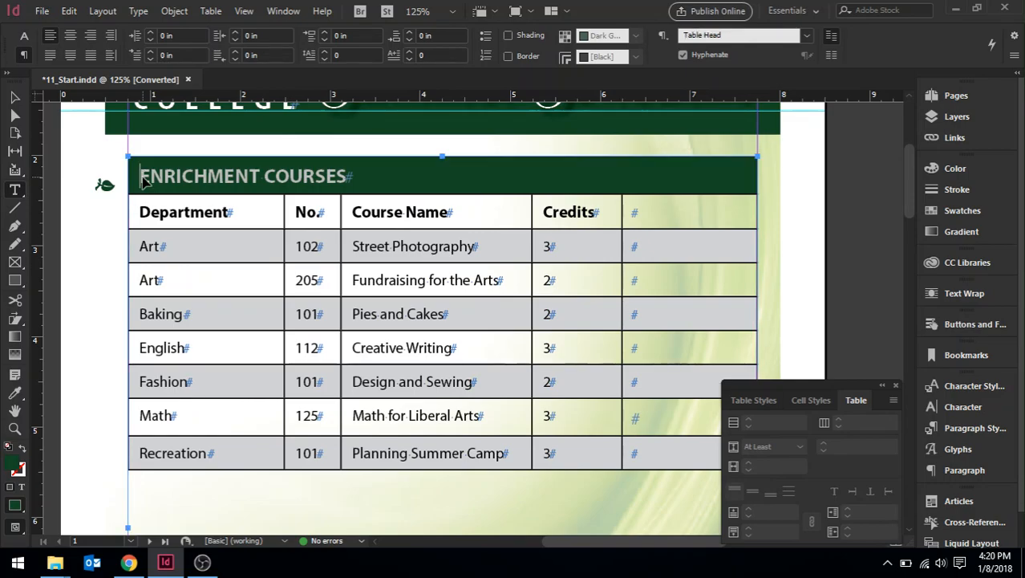
key("ctrl+alt+a")
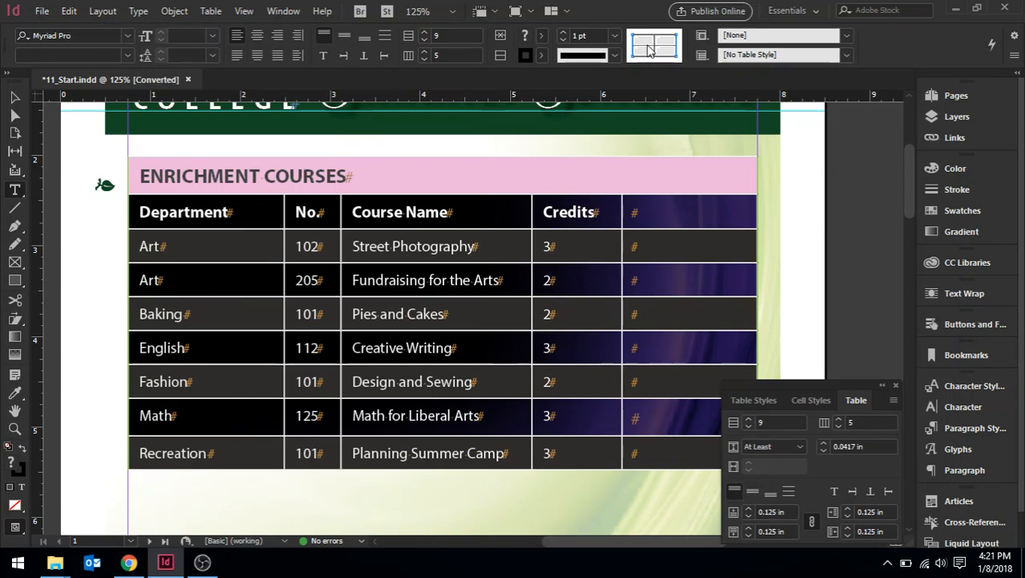
left_click(646, 47)
left_click(564, 42)
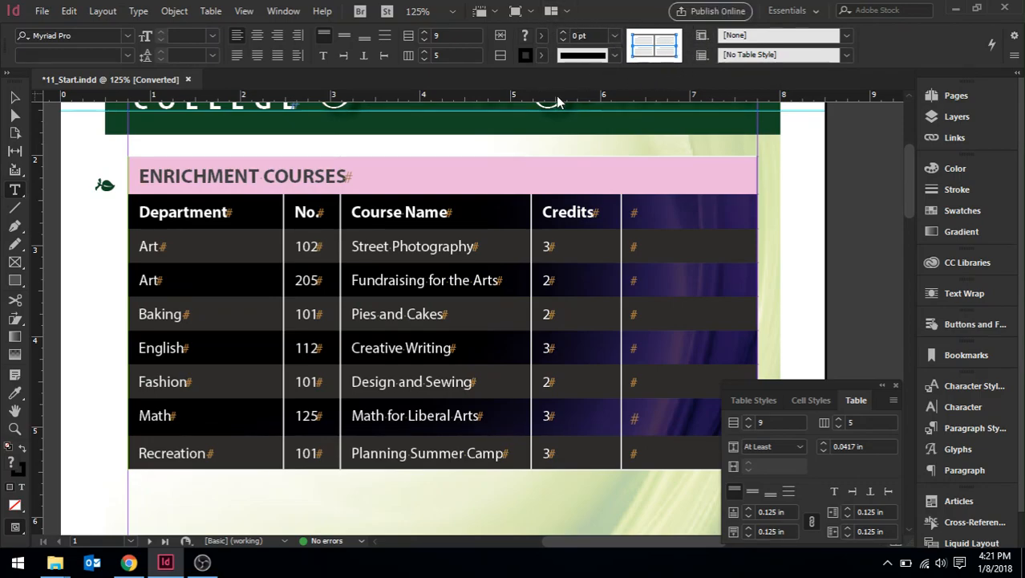
Step: Select the entire Enrichment Courses table and open its Table Setup options
left_click(805, 219)
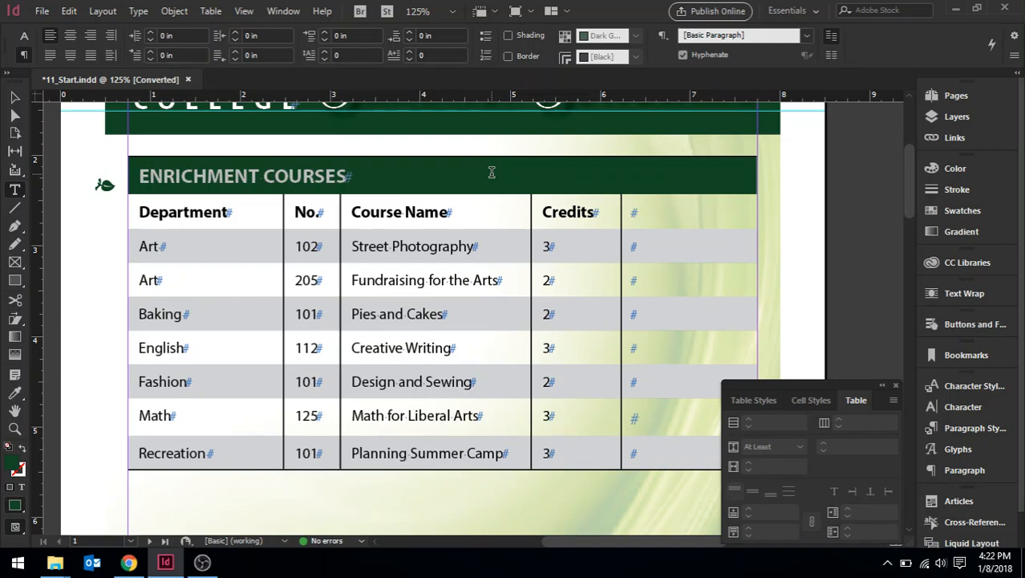
left_click(141, 176)
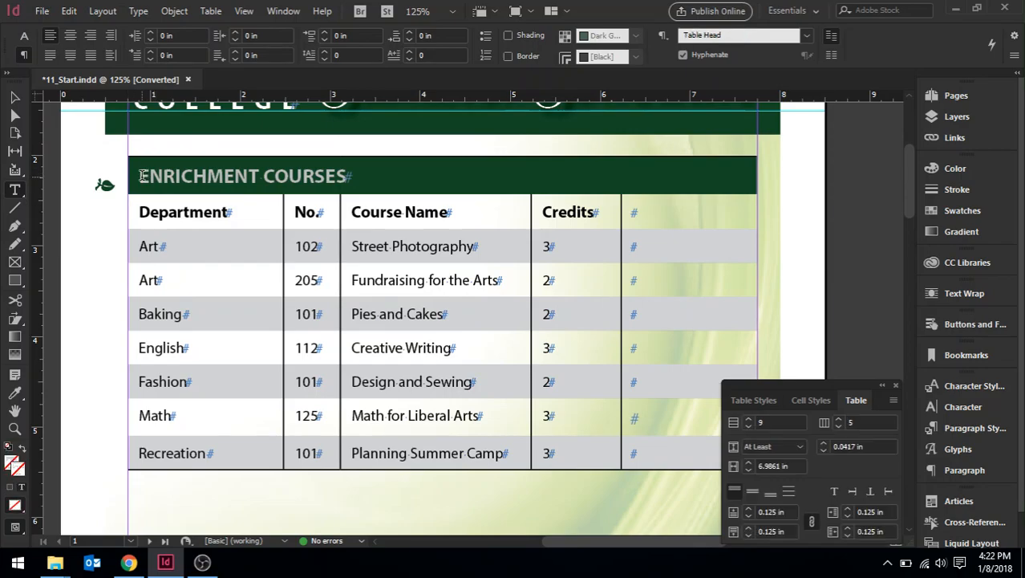
key("ctrl+alt+a")
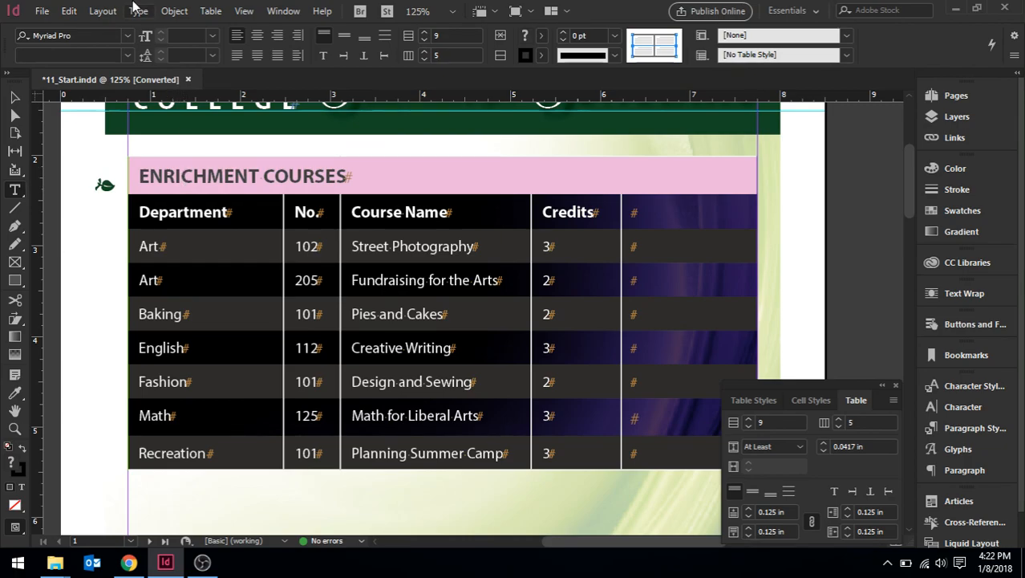
left_click(211, 11)
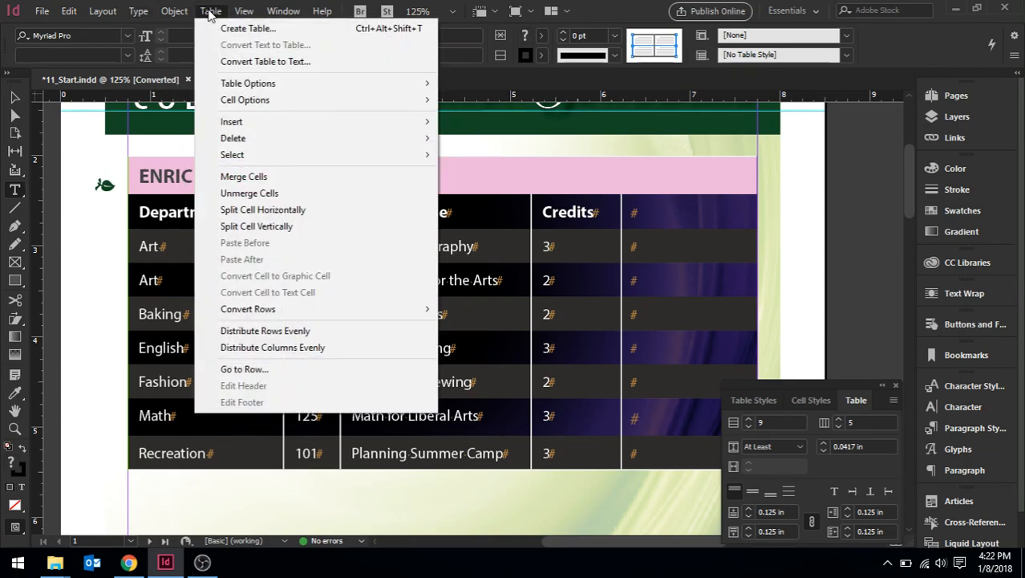
mouse_move(241, 82)
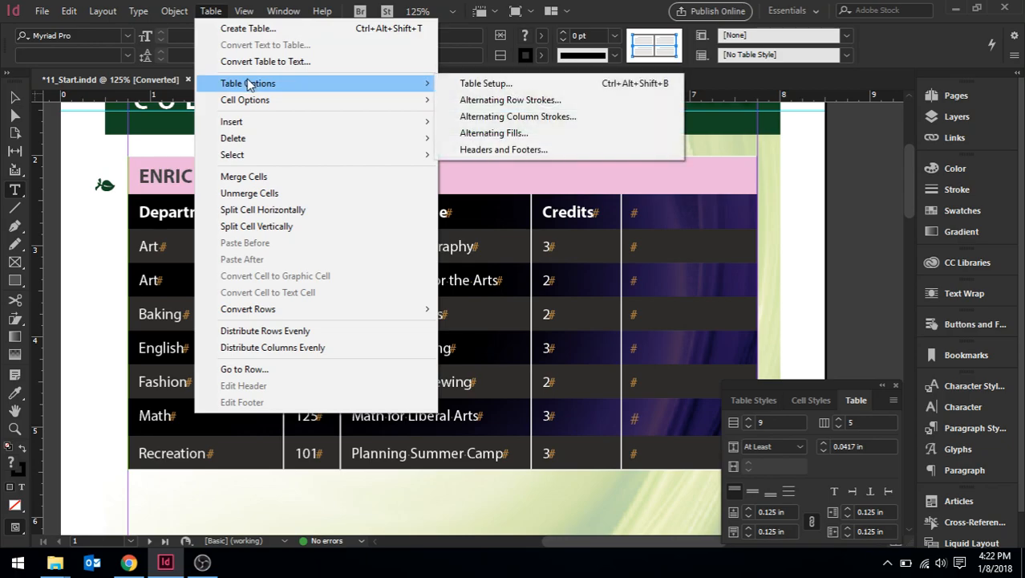
left_click(485, 83)
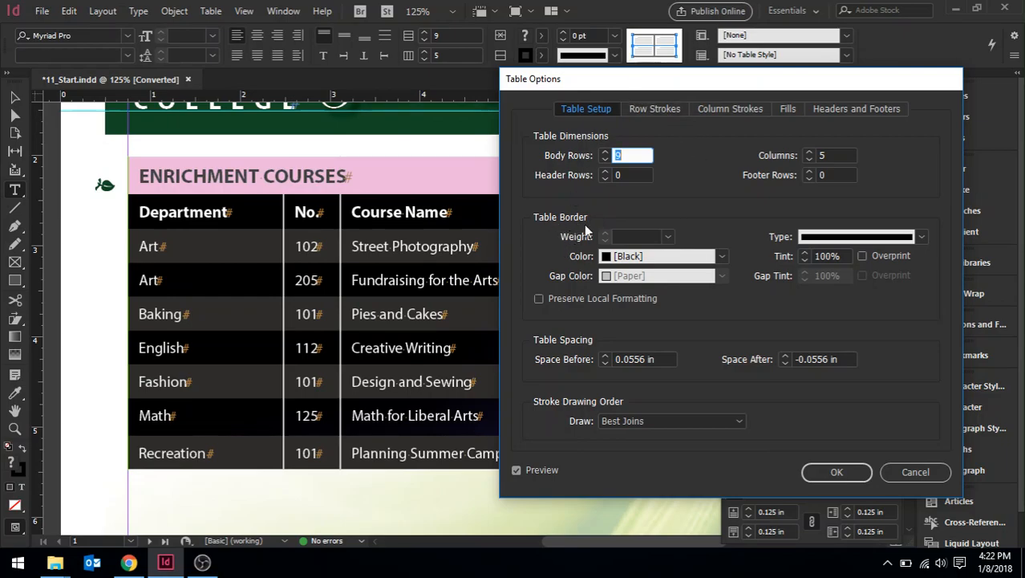
Step: Try out table border weights from 0.5 pt up to 22 pt and back down to 1 pt
left_click(668, 238)
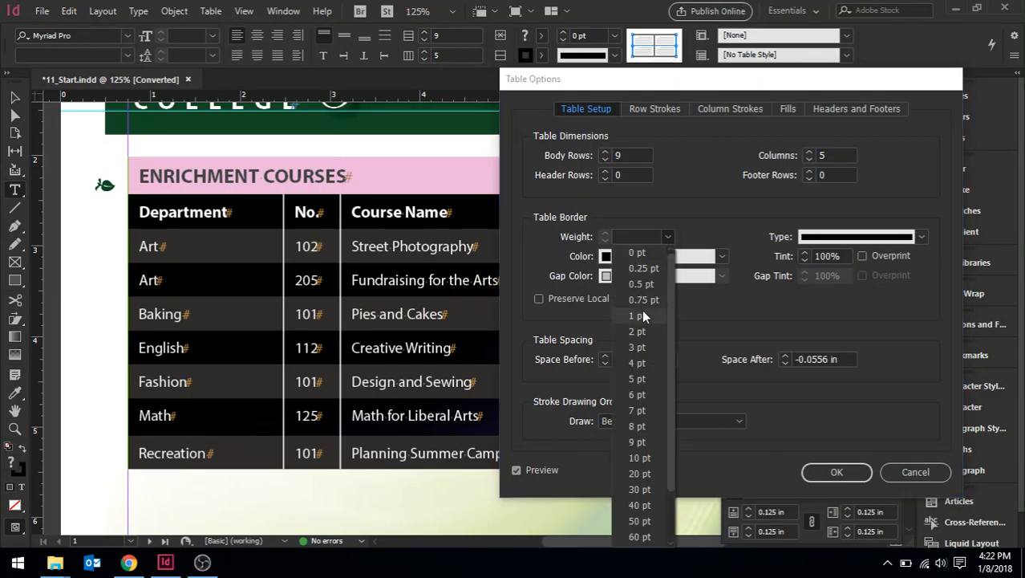
left_click(640, 284)
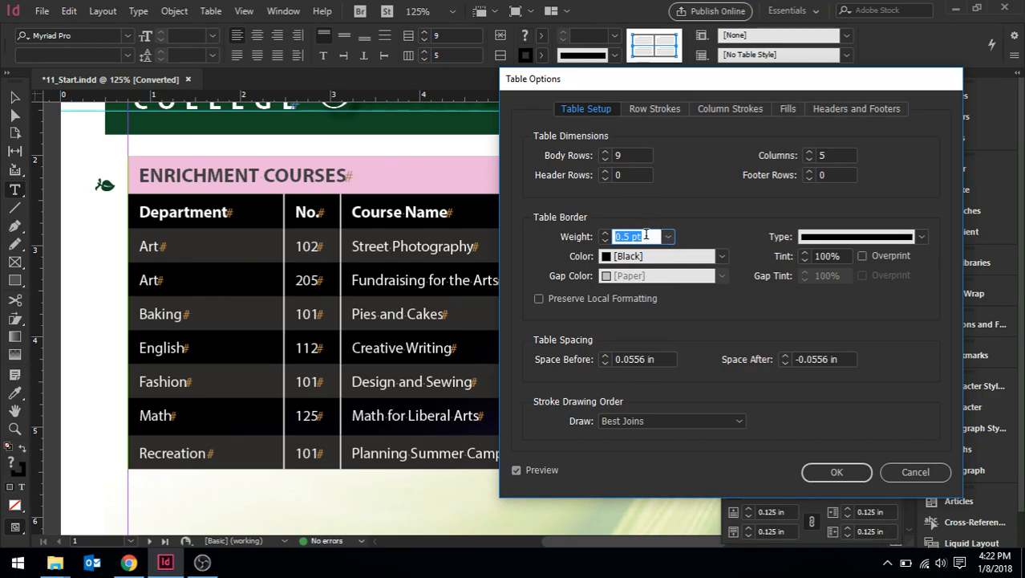
key("Down")
key("Up")
key("Up")
key("Up")
key("Up")
key("Up")
key("Up")
key("Up")
key("Up")
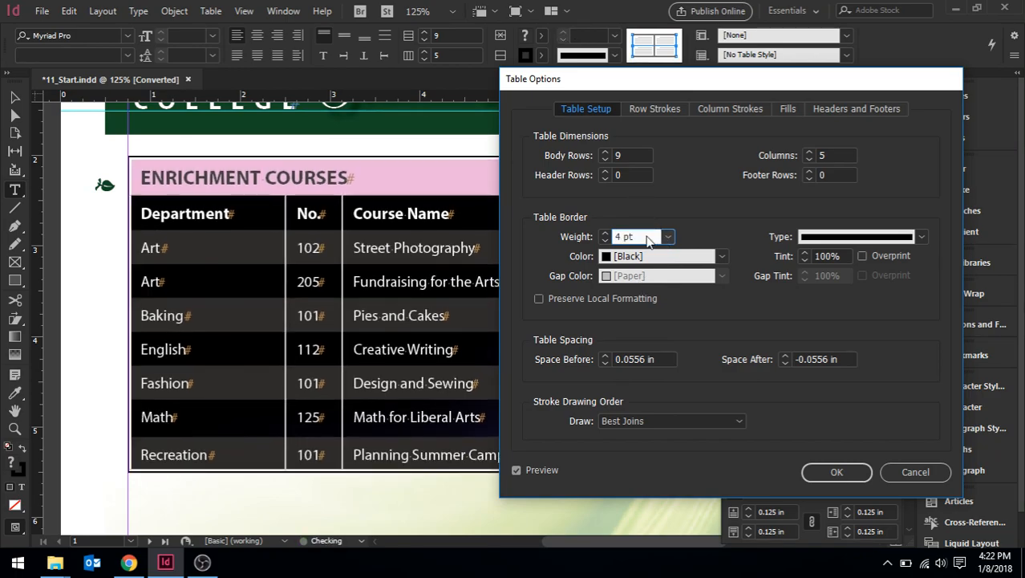
key("Up")
key("Up")
key("Up")
key("Up")
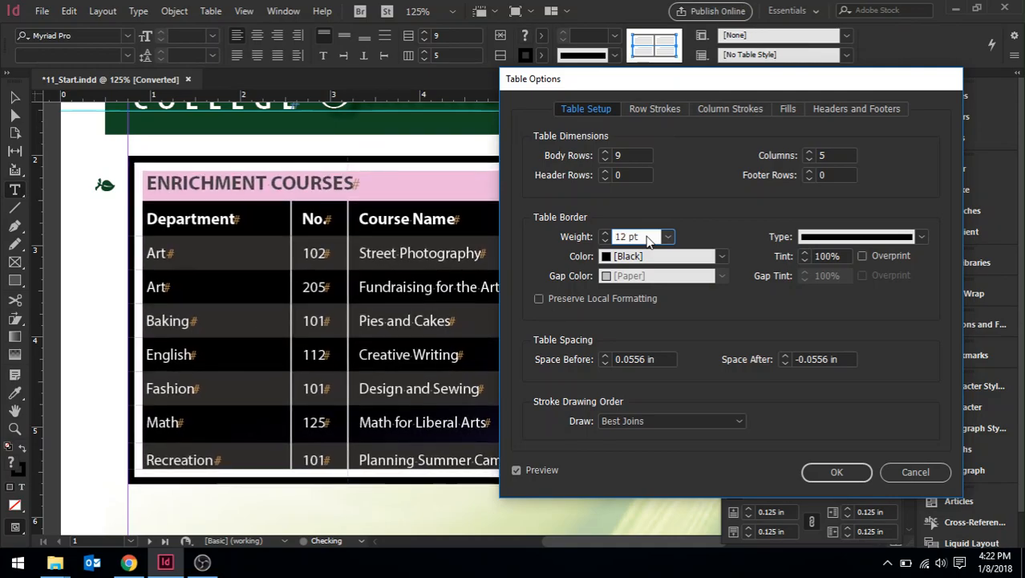
key("Up")
key("Up")
key("Up")
key("Up")
key("Up")
key("Up")
key("Up")
key("Up")
key("Up")
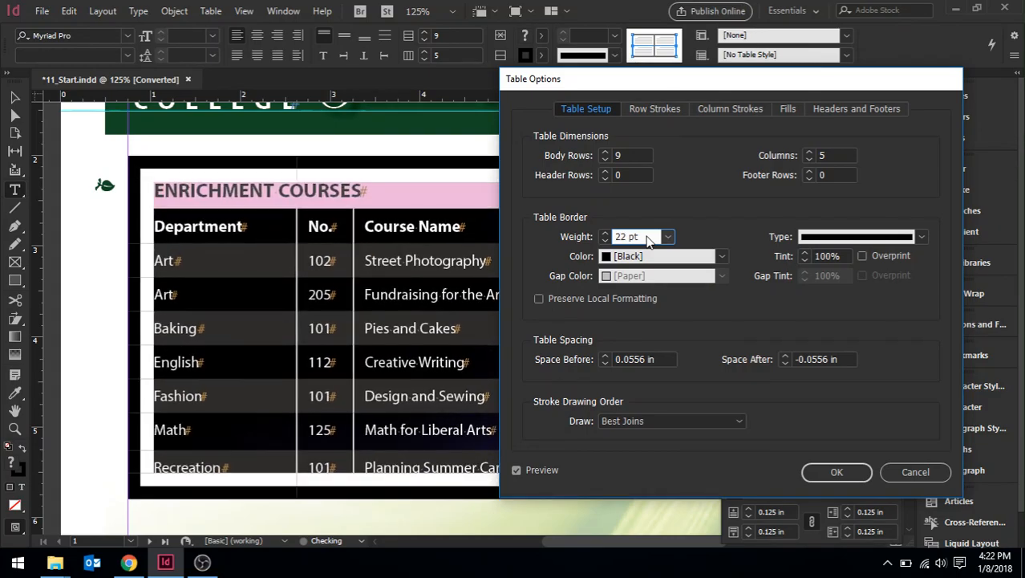
key("Down")
key("Down")
key("Down")
key("Down")
key("Down")
key("Down")
key("Down")
key("Down")
key("Down")
key("Down")
key("Down")
key("Down")
key("Down")
key("Down")
key("Down")
key("Down")
key("Down")
key("Down")
key("Down")
key("Down")
key("Up")
key("Down")
key("Up")
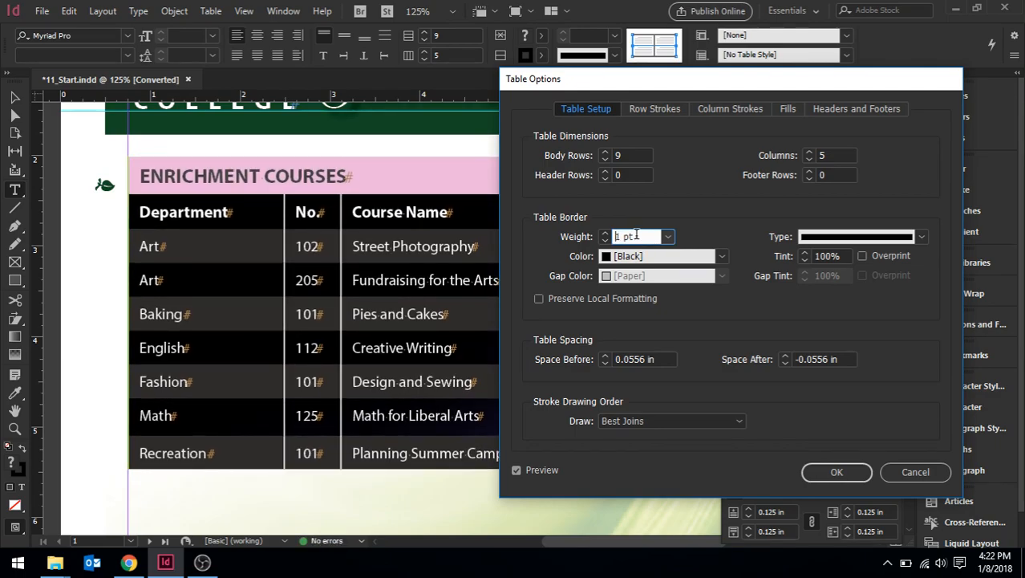
Step: Set the table border weight to 0.5 pt and apply the table options
type("0.5")
left_click(835, 474)
left_click(833, 471)
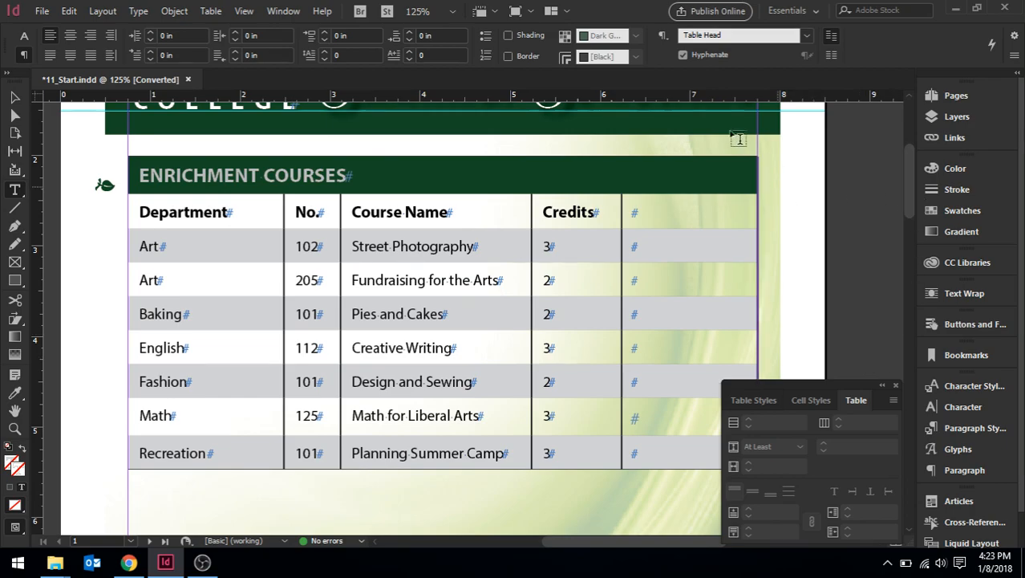
Step: Check the table's appearance in Preview screen mode and return to Normal mode
left_click(526, 11)
left_click(549, 55)
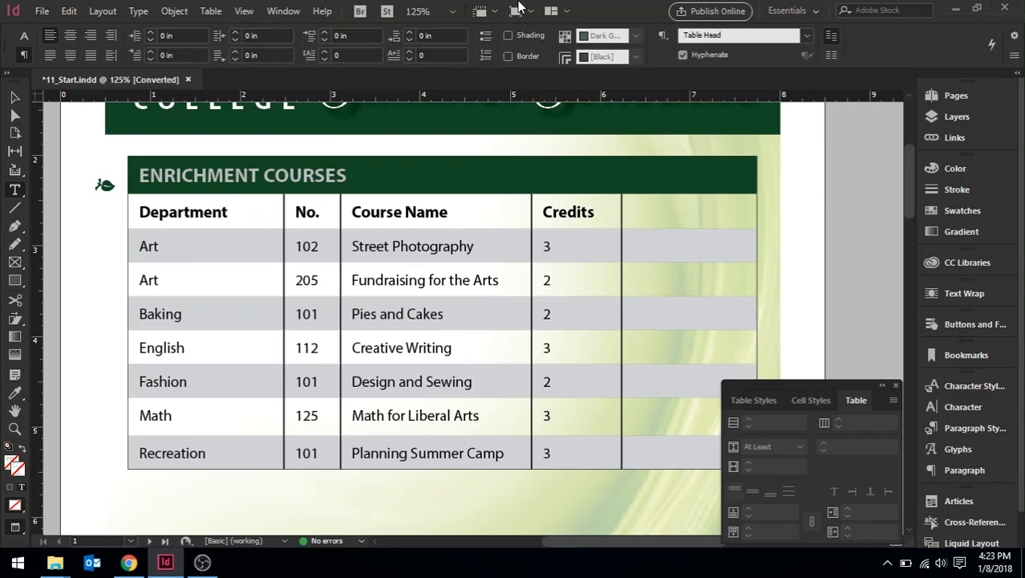
left_click(524, 11)
left_click(540, 34)
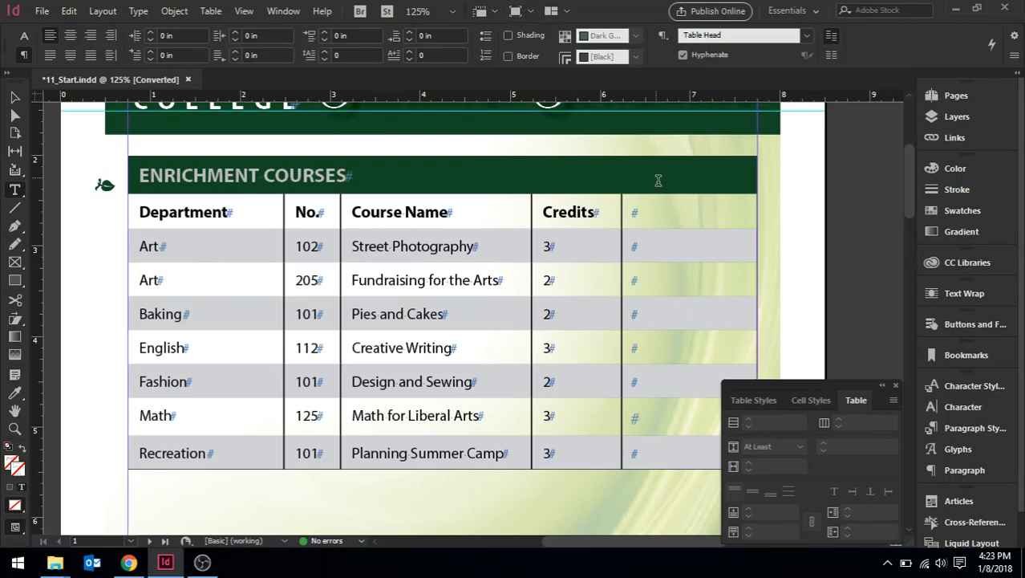